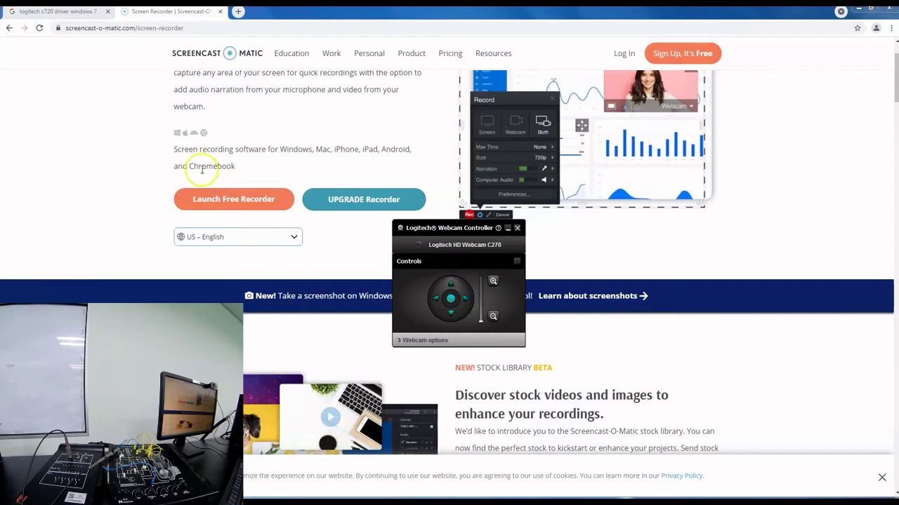
Close the webcam controller window and minimise the browser to switch to LabSoft
{"action": "left_click", "coordinate": [518, 228]}
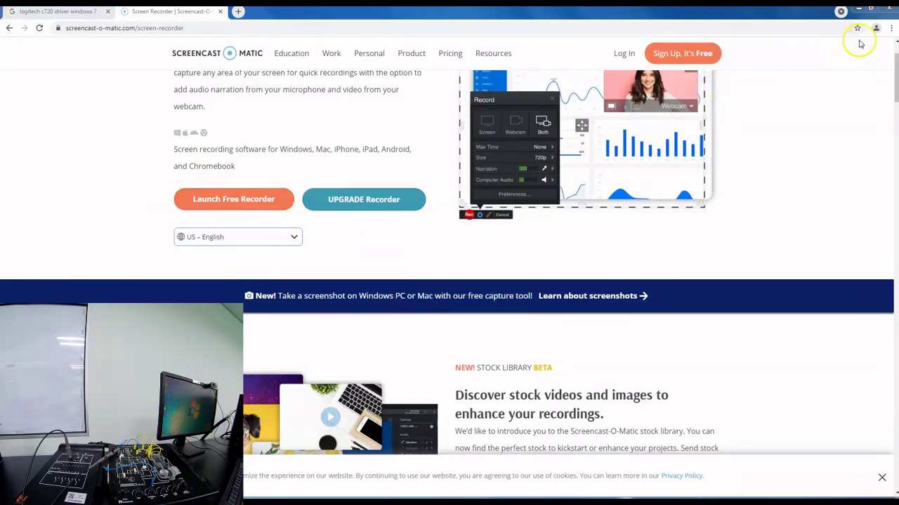
{"action": "left_click", "coordinate": [861, 11]}
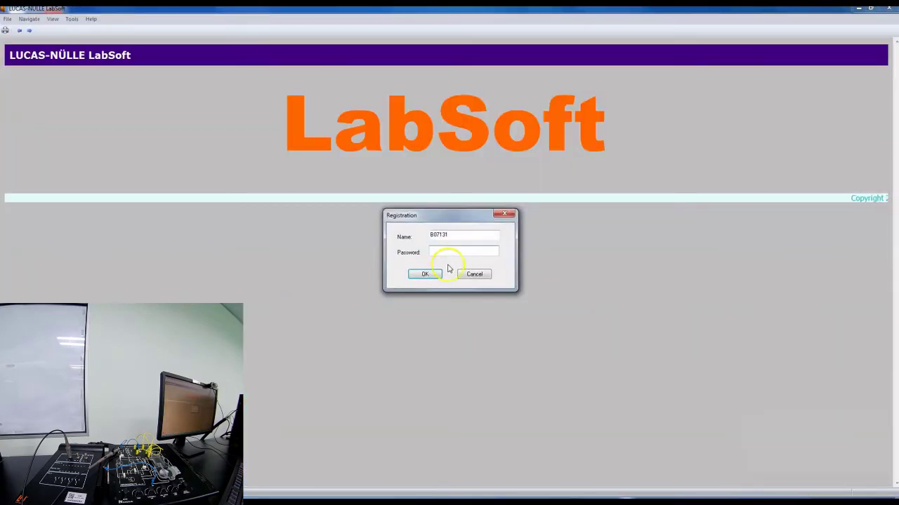
Register with the prefilled user name, creating a new LabSoft account, and repeat the UniTrain interface initialisation
{"action": "left_click", "coordinate": [425, 275]}
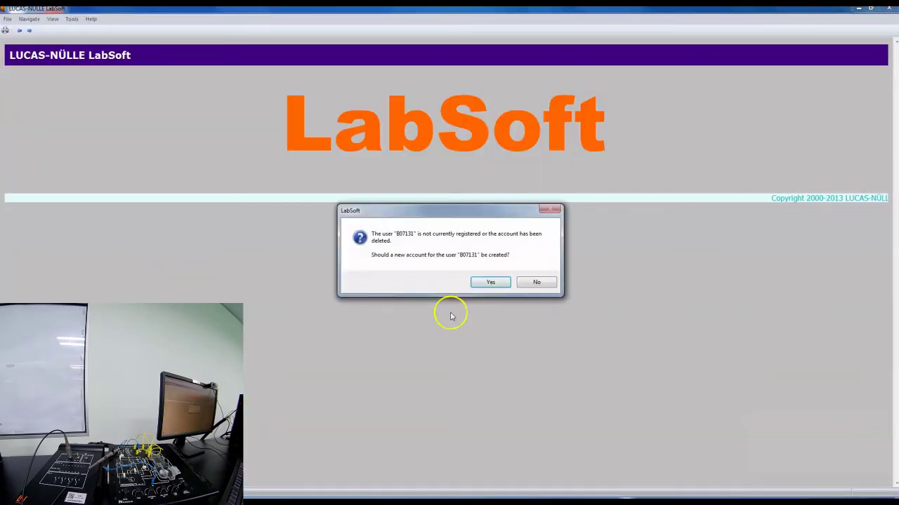
{"action": "left_click", "coordinate": [500, 289]}
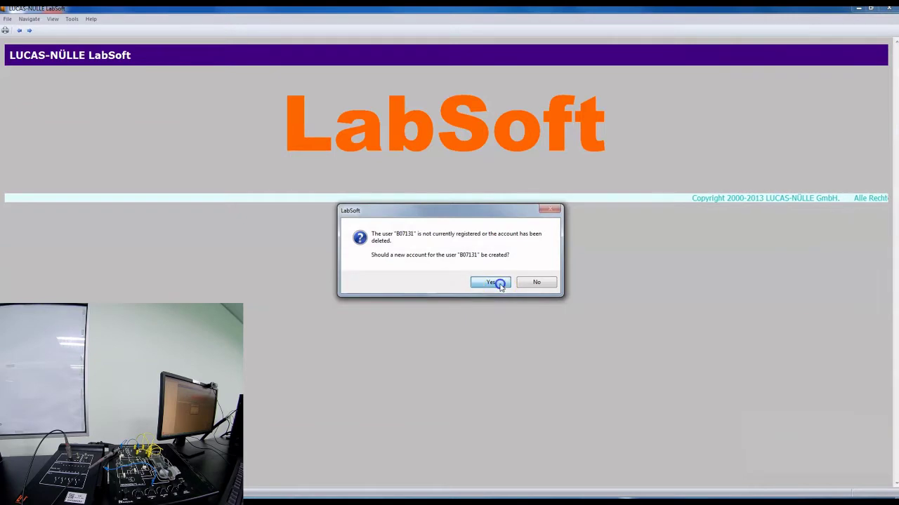
{"action": "left_click", "coordinate": [430, 293]}
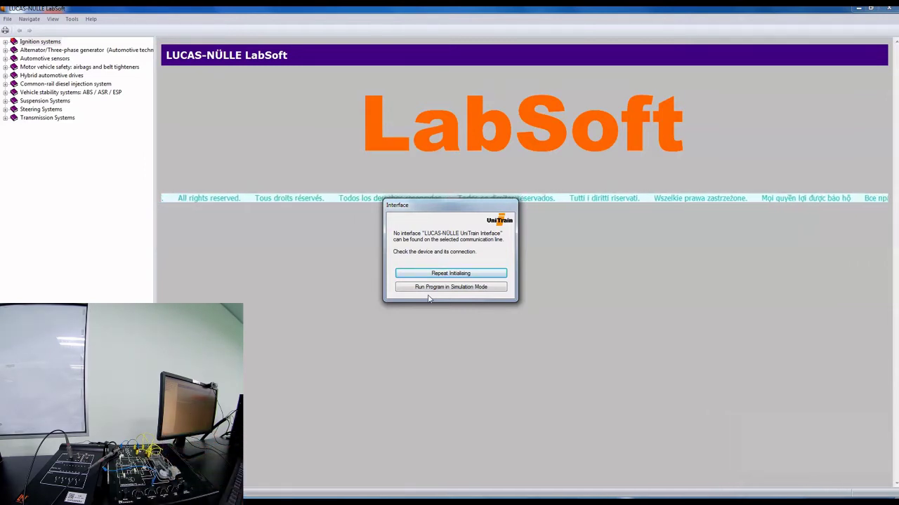
{"action": "left_click", "coordinate": [449, 273]}
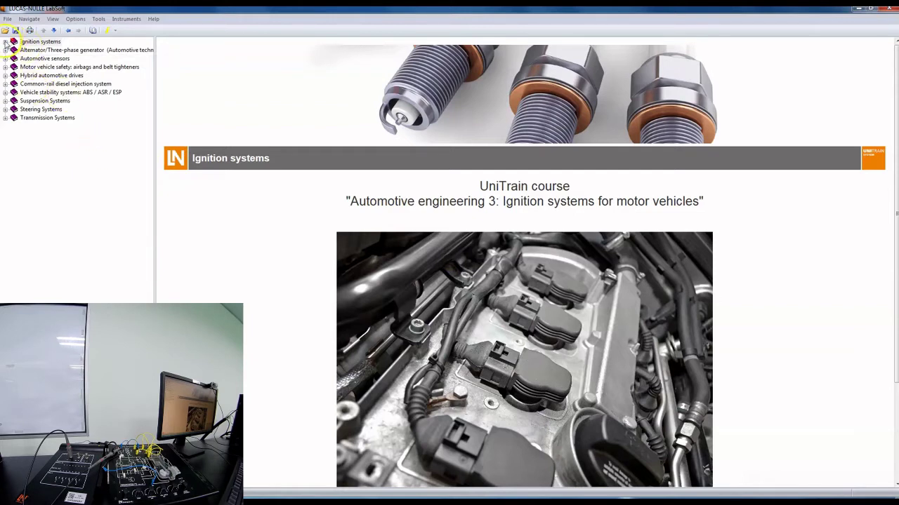
Open the experiment "Measurements on a coil ignition system" from the contact-control coil ignition chapter of the Ignition systems course
{"action": "left_click", "coordinate": [5, 42]}
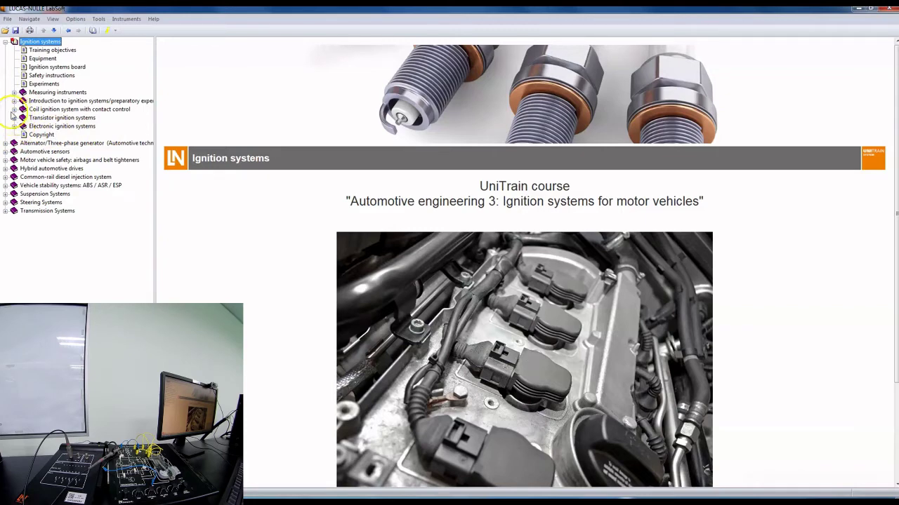
{"action": "left_click", "coordinate": [13, 109]}
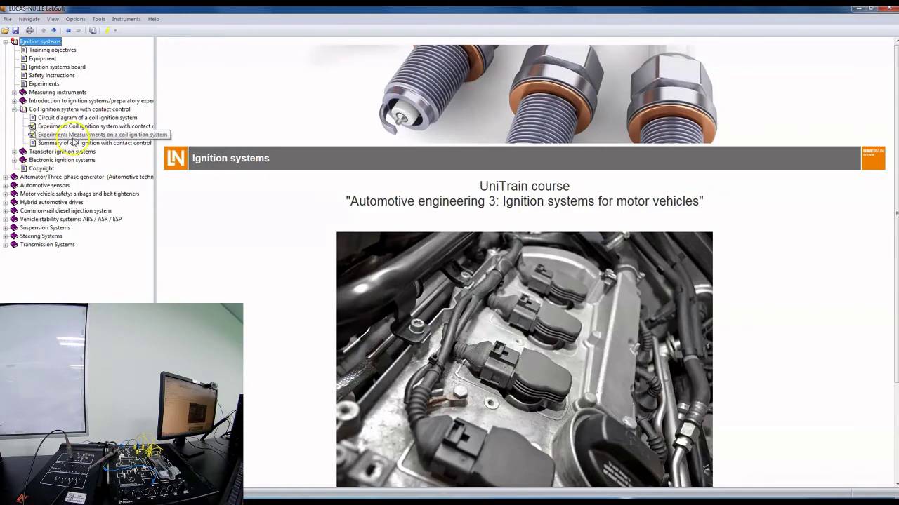
{"action": "left_click", "coordinate": [73, 137]}
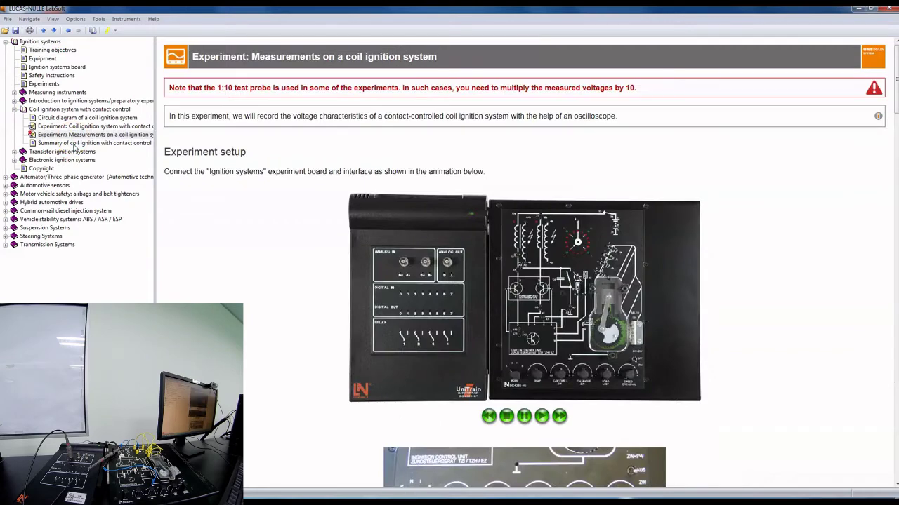
Review the experiment page's board setup, switch settings, test probe connection, oscilloscope procedure and questions
{"action": "scroll", "coordinate": [299, 330], "scroll_direction": "down", "scroll_amount": 15}
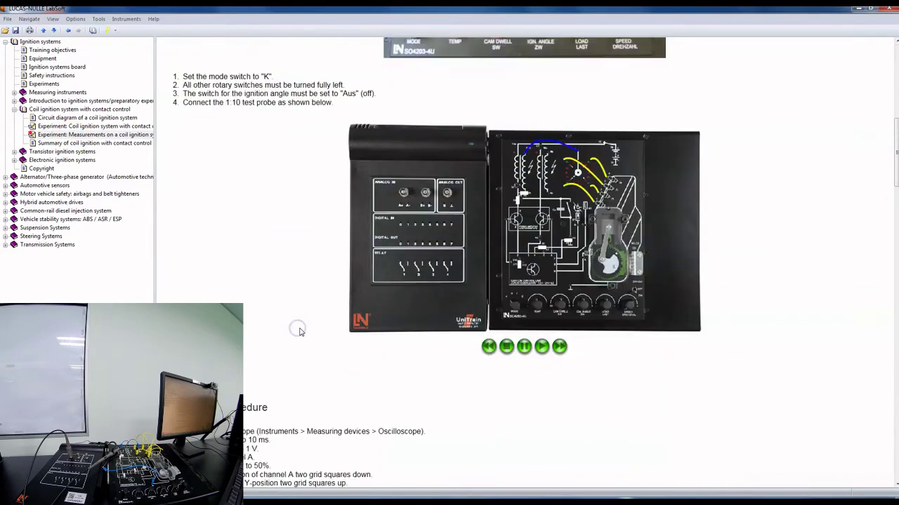
{"action": "scroll", "coordinate": [298, 330], "scroll_direction": "up", "scroll_amount": 10}
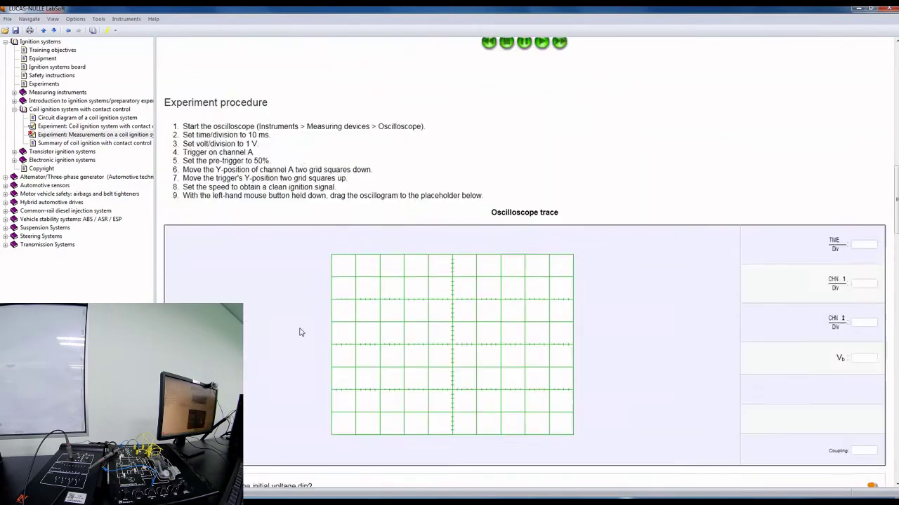
{"action": "scroll", "coordinate": [344, 328], "scroll_direction": "up", "scroll_amount": 4}
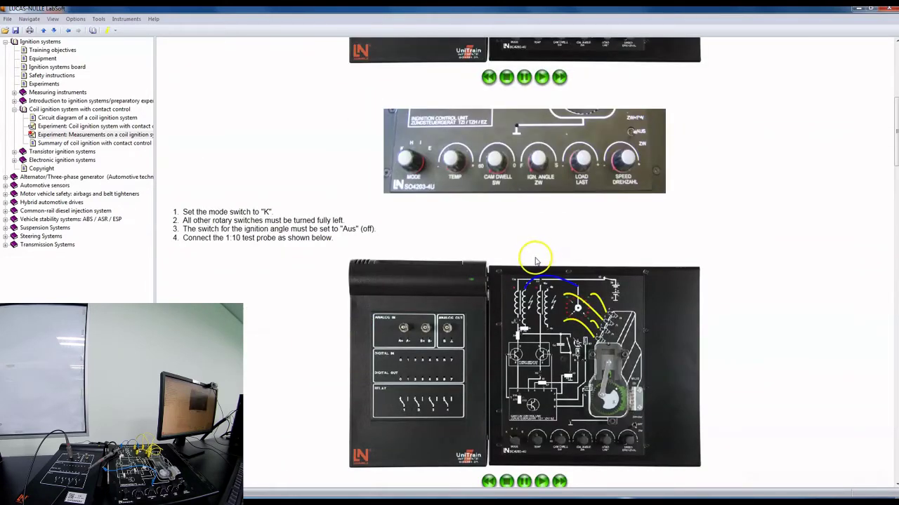
{"action": "scroll", "coordinate": [502, 262], "scroll_direction": "down", "scroll_amount": 3}
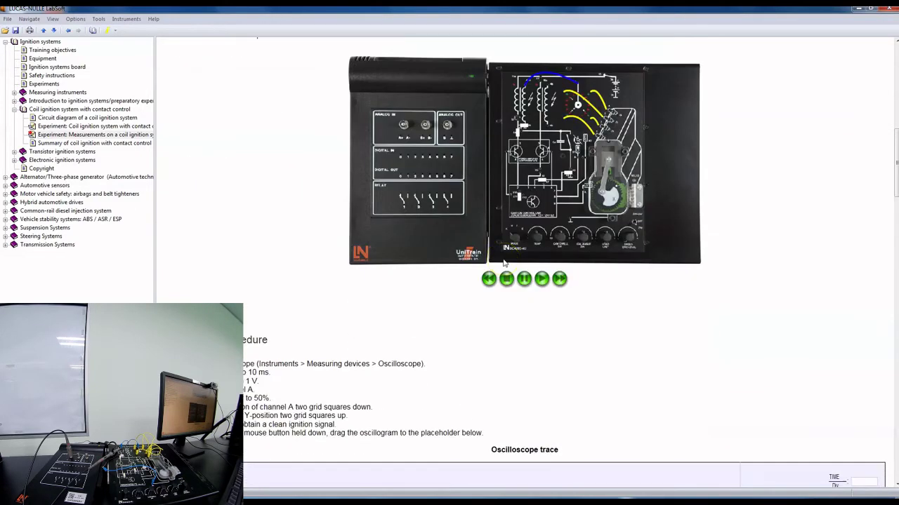
{"action": "scroll", "coordinate": [503, 262], "scroll_direction": "up", "scroll_amount": 2}
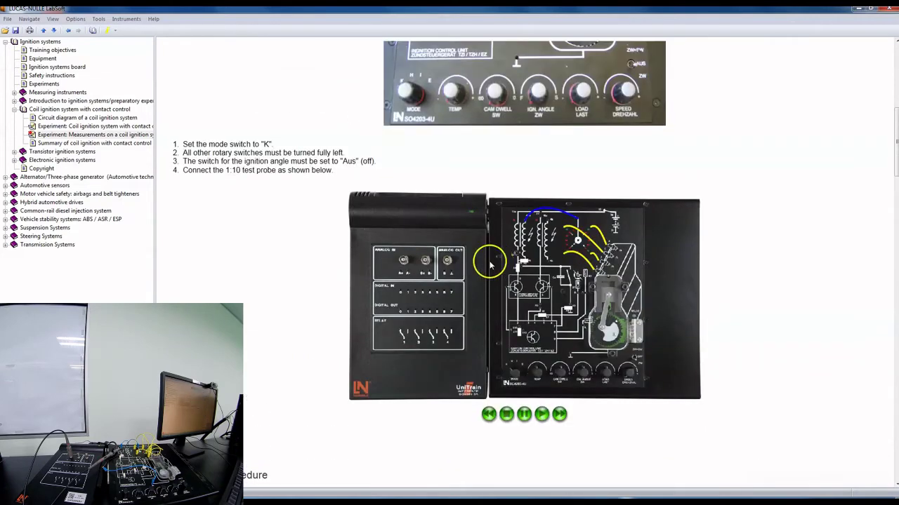
{"action": "scroll", "coordinate": [367, 201], "scroll_direction": "down", "scroll_amount": 4}
{"action": "scroll", "coordinate": [398, 228], "scroll_direction": "down", "scroll_amount": 5}
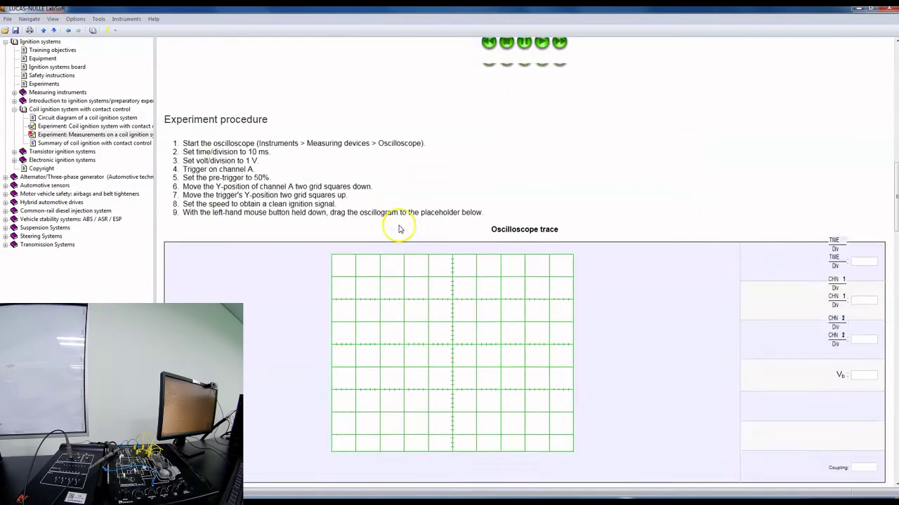
{"action": "scroll", "coordinate": [402, 230], "scroll_direction": "up", "scroll_amount": 1}
{"action": "scroll", "coordinate": [403, 230], "scroll_direction": "up", "scroll_amount": 2}
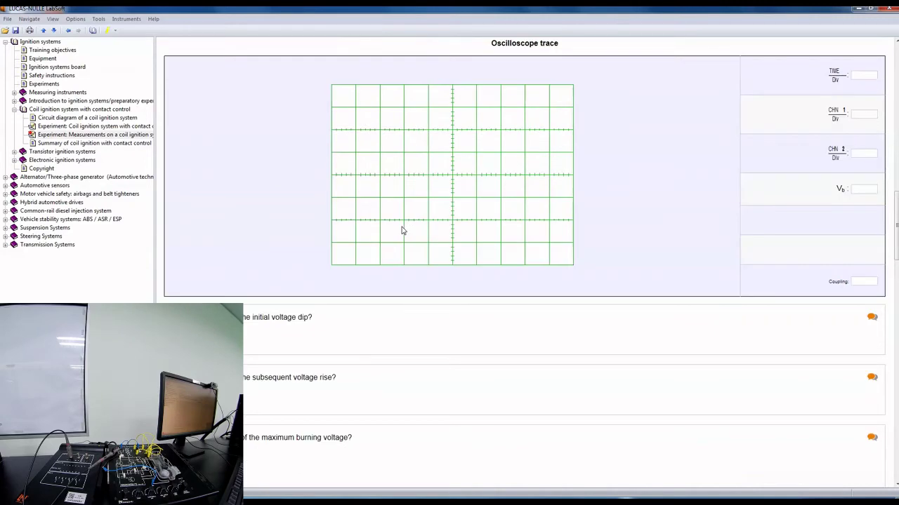
{"action": "scroll", "coordinate": [402, 231], "scroll_direction": "up", "scroll_amount": 2}
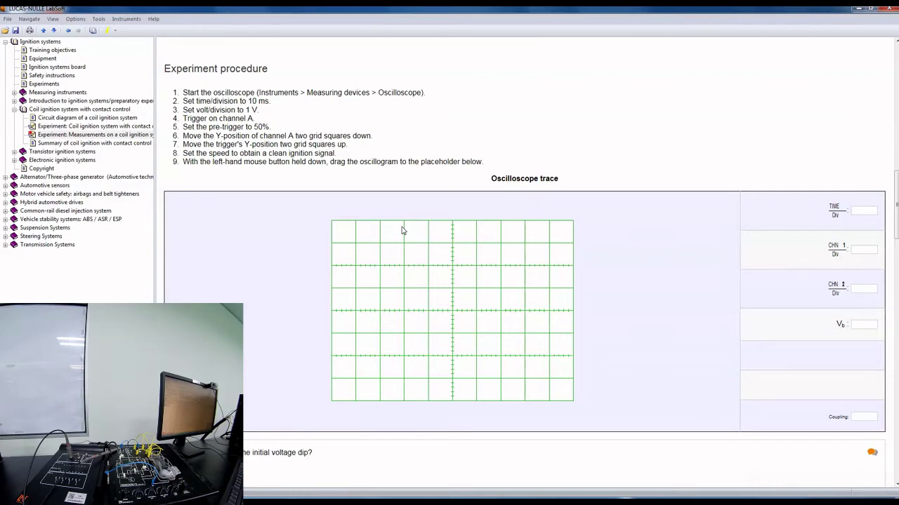
Start the oscilloscope from the measuring devices
{"action": "left_click", "coordinate": [127, 20]}
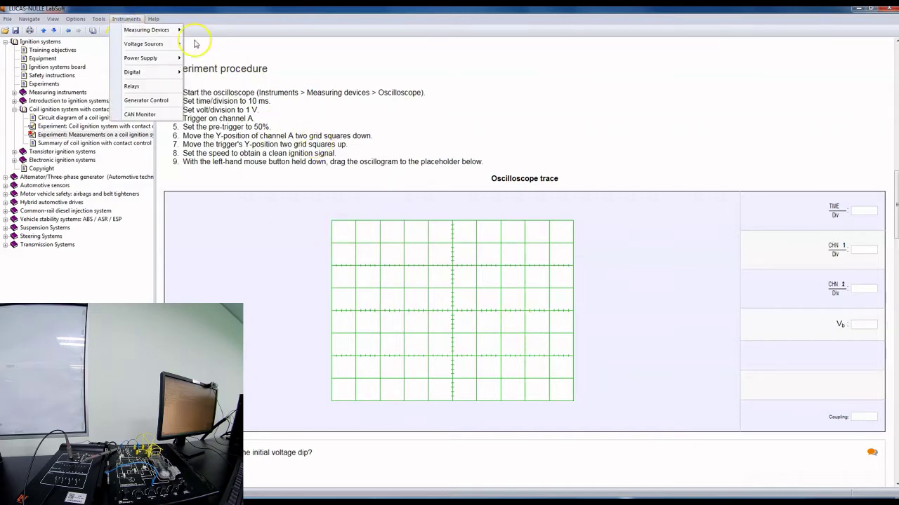
{"action": "mouse_move", "coordinate": [170, 31]}
{"action": "left_click", "coordinate": [213, 31]}
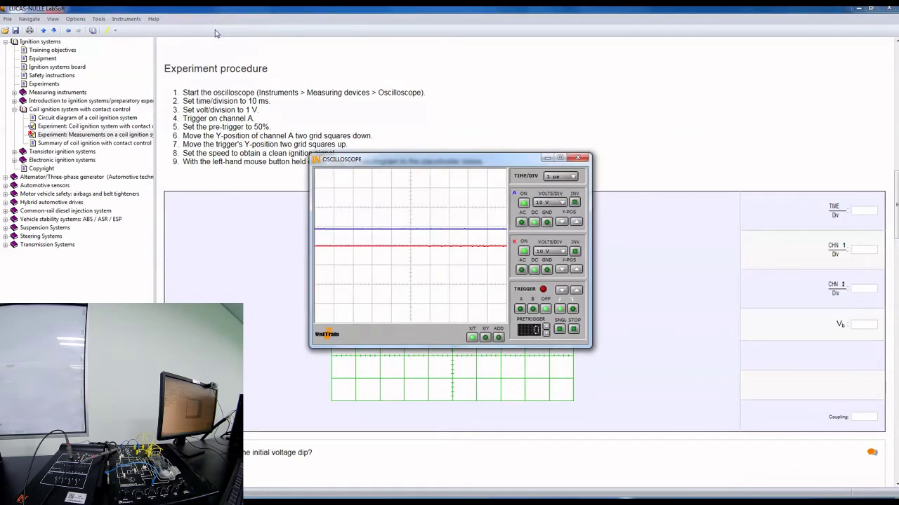
Set the oscilloscope's time base to 10 ms per division and channel A to 1 V per division
{"action": "left_click", "coordinate": [573, 177]}
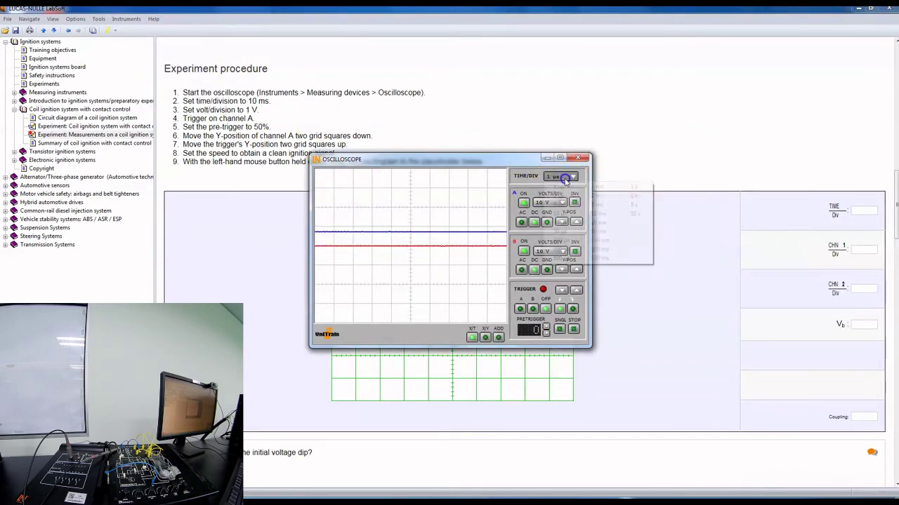
{"action": "left_click", "coordinate": [594, 214]}
{"action": "left_click", "coordinate": [589, 220]}
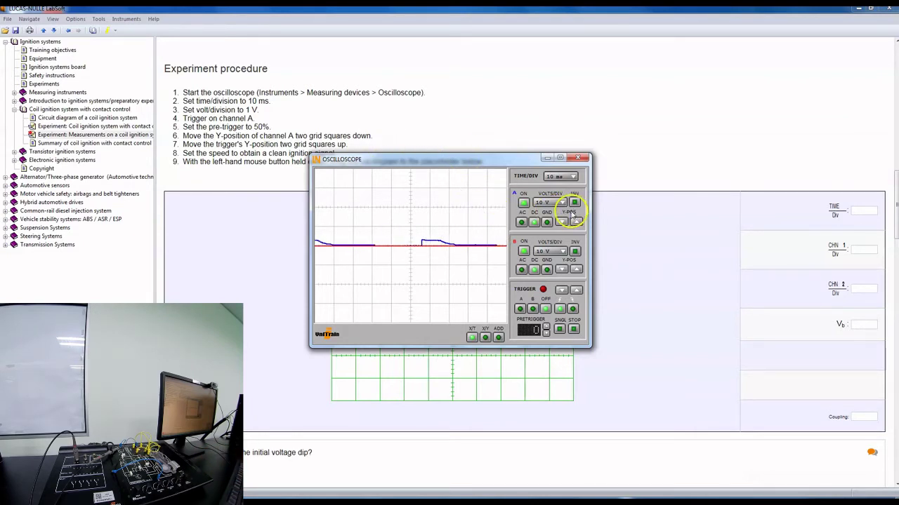
{"action": "left_click", "coordinate": [556, 203]}
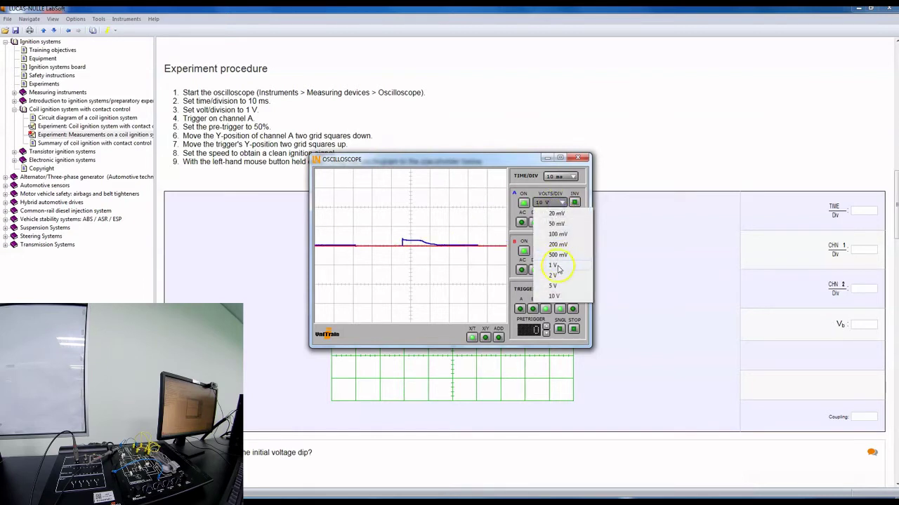
{"action": "left_click", "coordinate": [556, 266]}
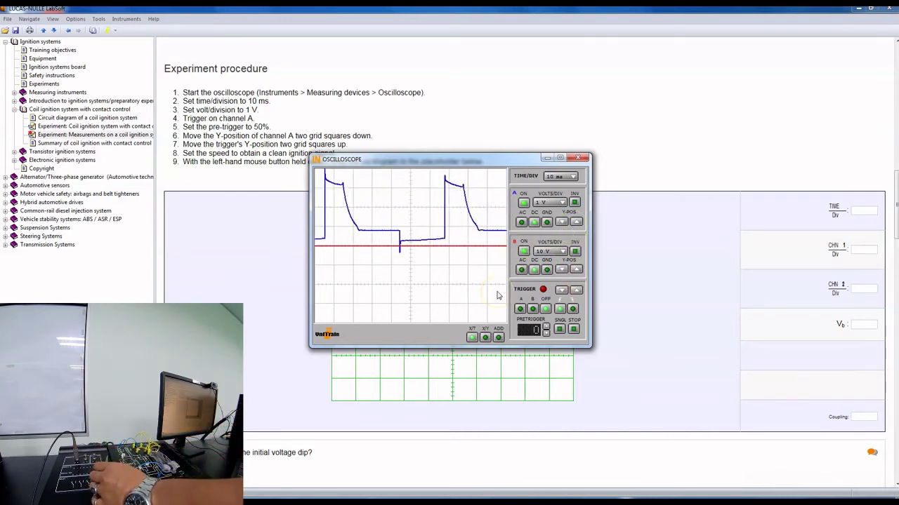
Move the oscilloscope's channel A Y-position two grid squares down
{"action": "left_click", "coordinate": [561, 291]}
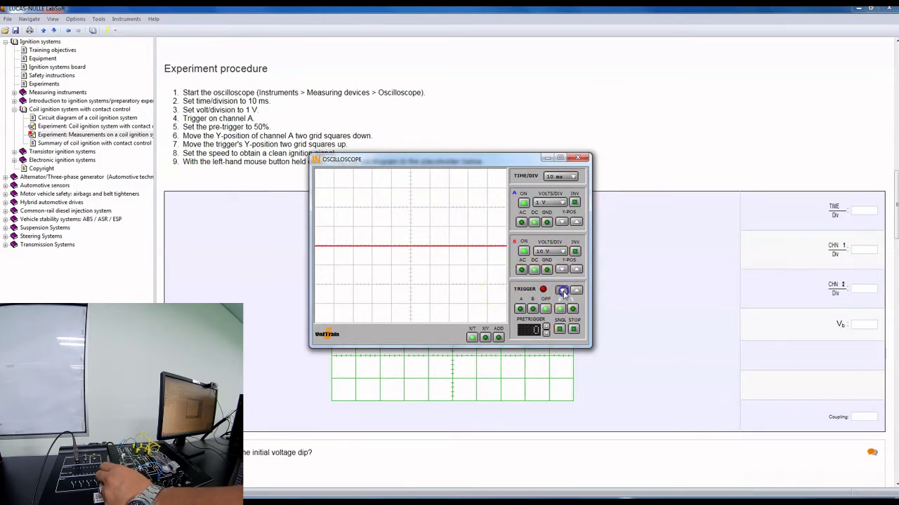
{"action": "left_click", "coordinate": [561, 221]}
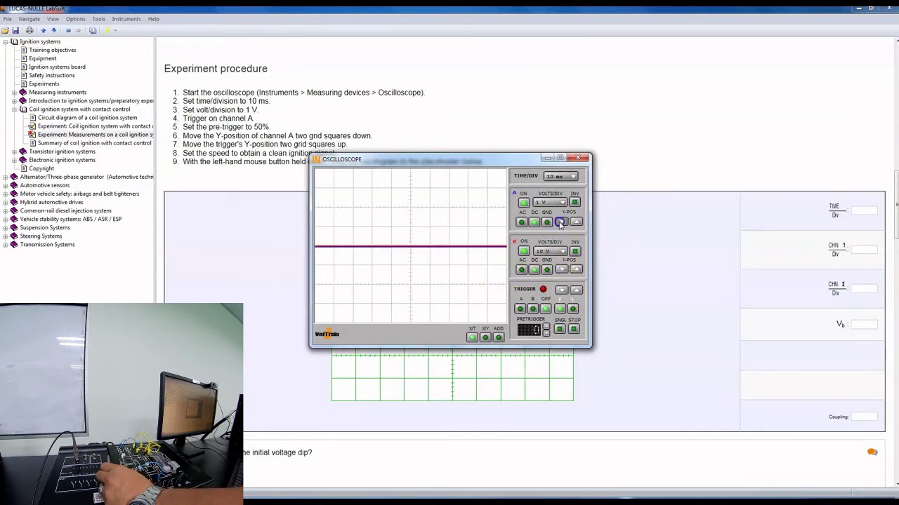
{"action": "left_click", "coordinate": [561, 222]}
{"action": "left_click", "coordinate": [561, 222]}
{"action": "left_click", "coordinate": [561, 222]}
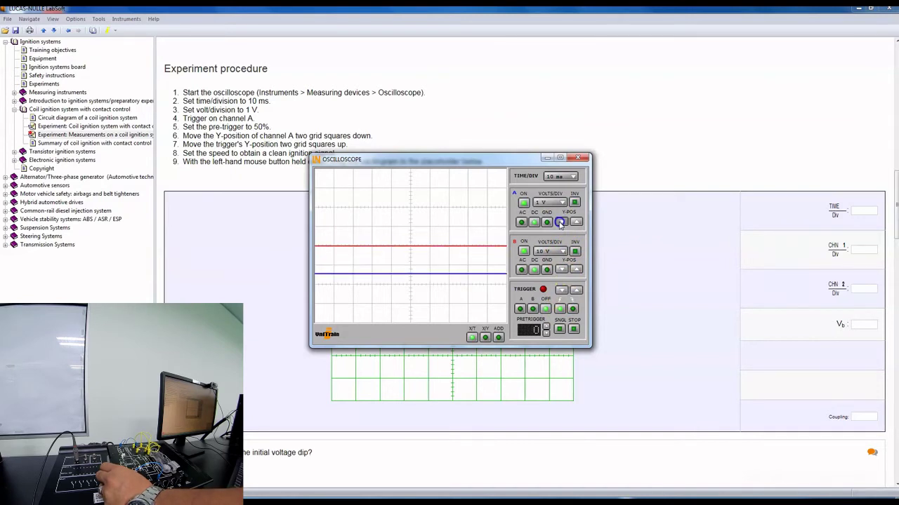
{"action": "left_click", "coordinate": [561, 222]}
{"action": "left_click", "coordinate": [561, 222]}
{"action": "left_click", "coordinate": [561, 222]}
{"action": "left_click", "coordinate": [561, 222]}
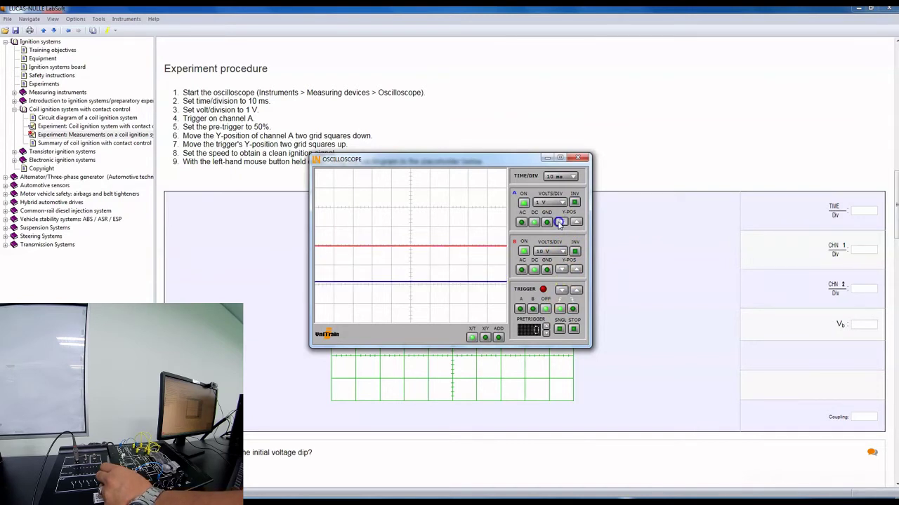
{"action": "left_click", "coordinate": [561, 222]}
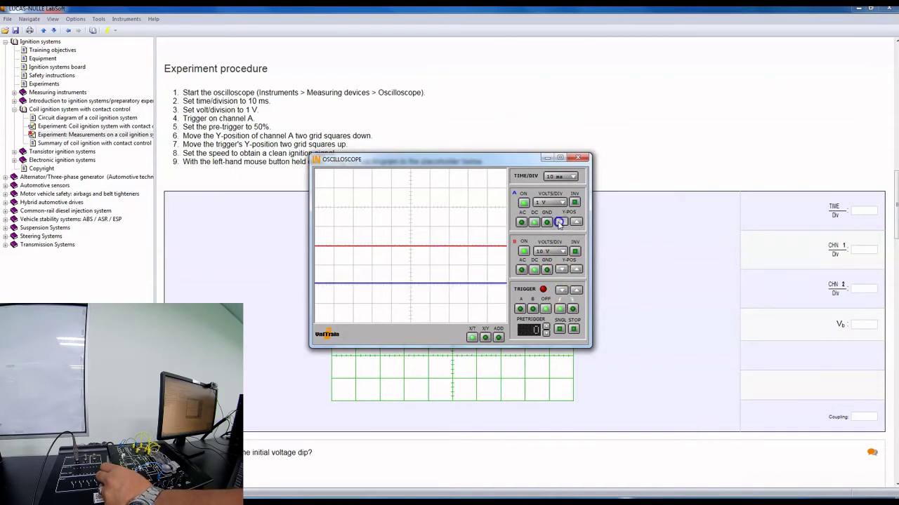
{"action": "double_click", "coordinate": [459, 291]}
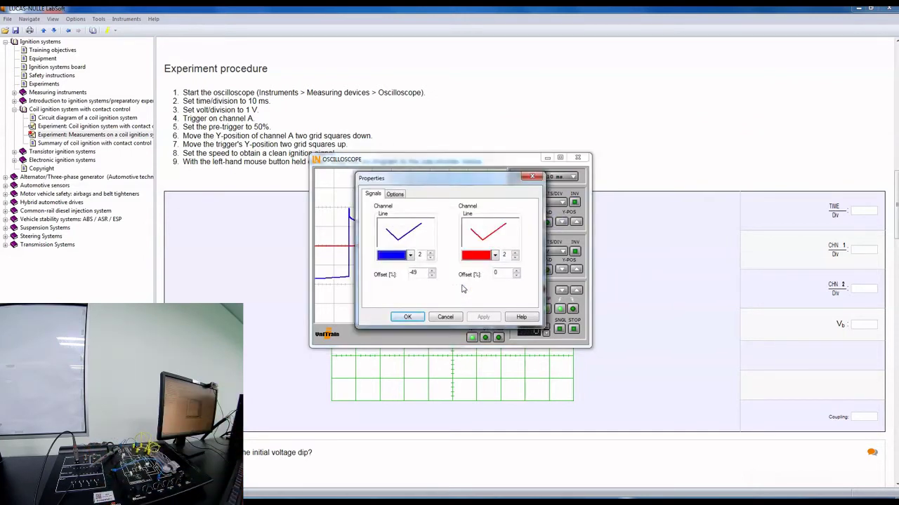
{"action": "left_click", "coordinate": [407, 316]}
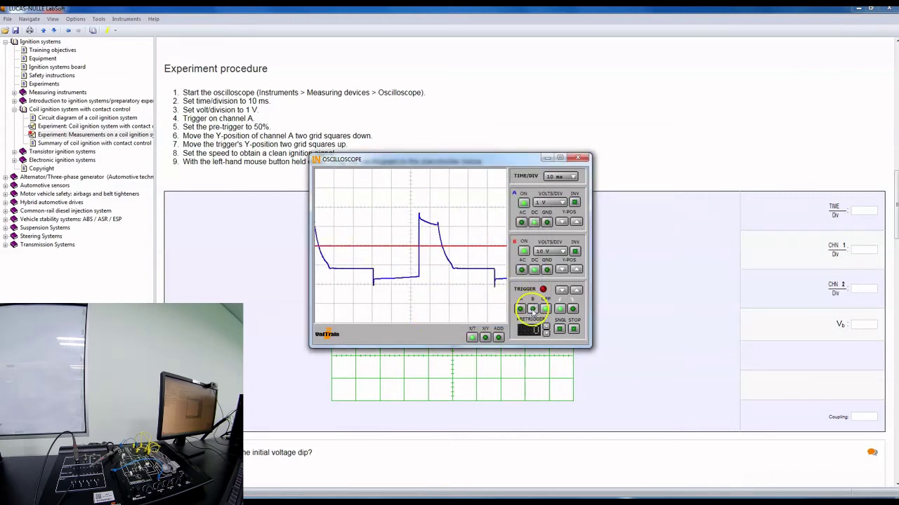
Trigger on channel A with a 50% pre-trigger and raise the trigger level to about two grid squares above the centre line
{"action": "left_click", "coordinate": [519, 309]}
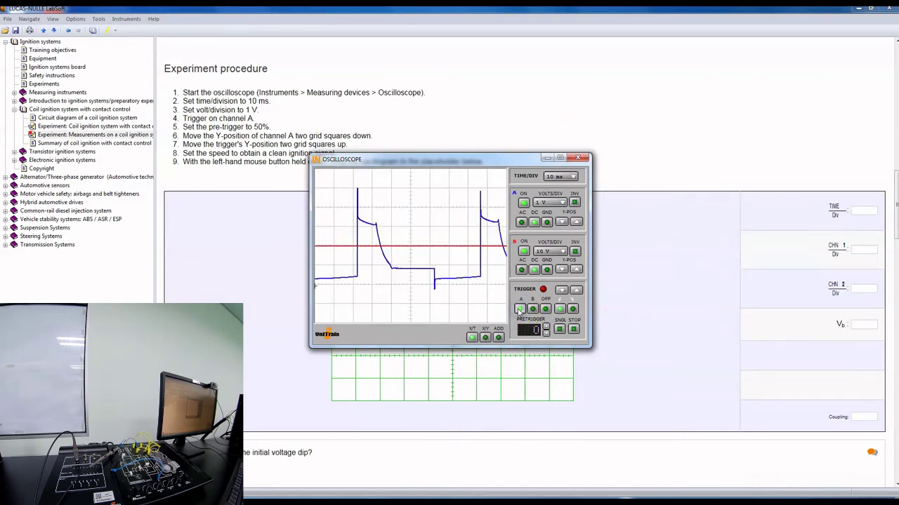
{"action": "left_click", "coordinate": [546, 331]}
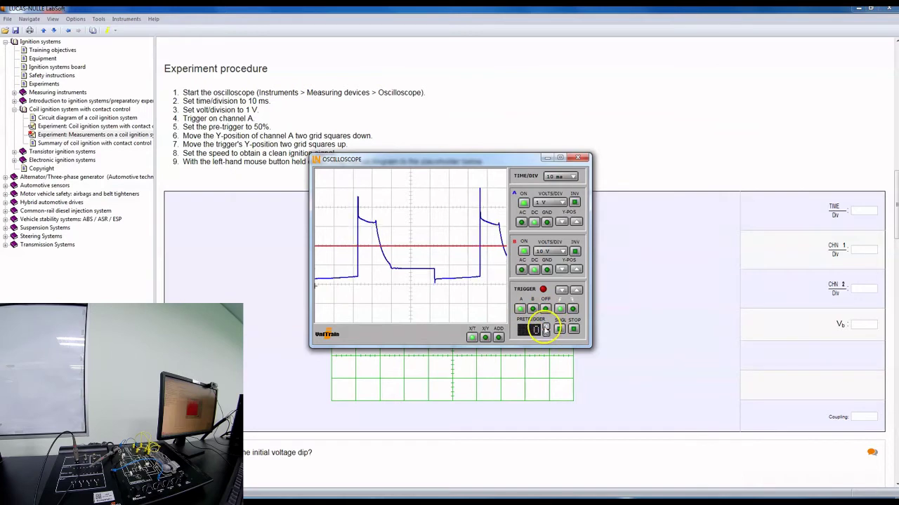
{"action": "left_click", "coordinate": [547, 330]}
{"action": "left_click", "coordinate": [546, 330]}
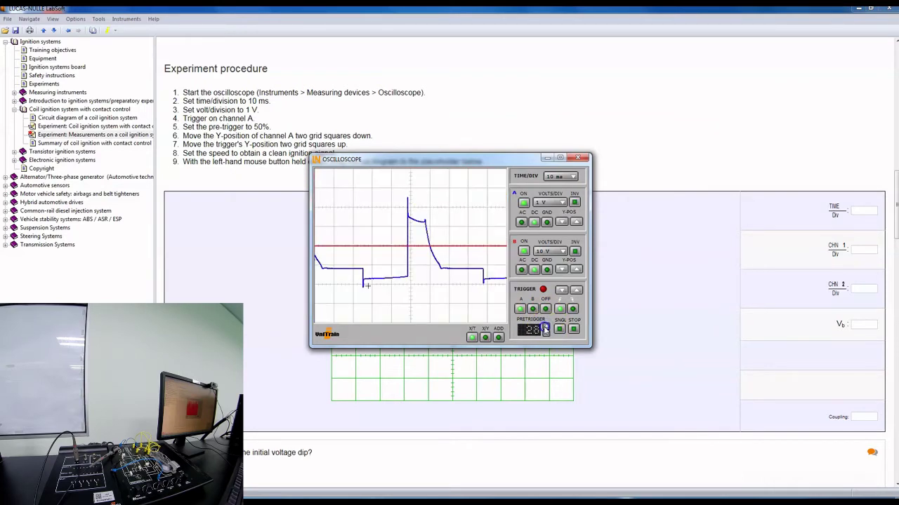
{"action": "left_click", "coordinate": [546, 330]}
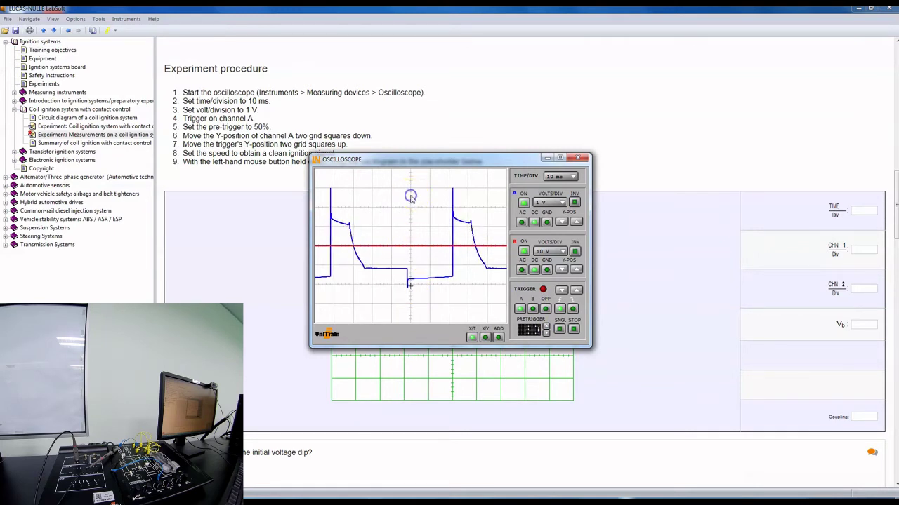
{"action": "left_click", "coordinate": [577, 291]}
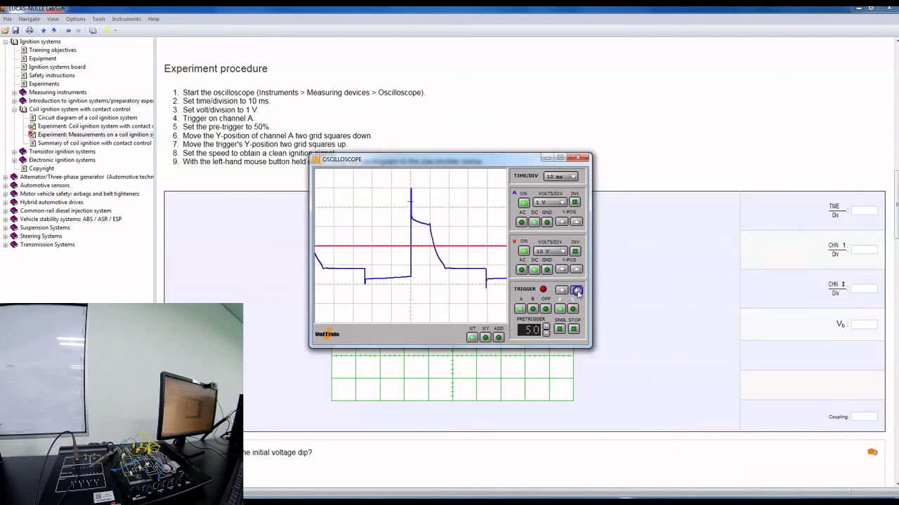
Set the oscilloscope's time base to 20 ms per division and stop the acquisition to freeze the trace
{"action": "left_click", "coordinate": [572, 326]}
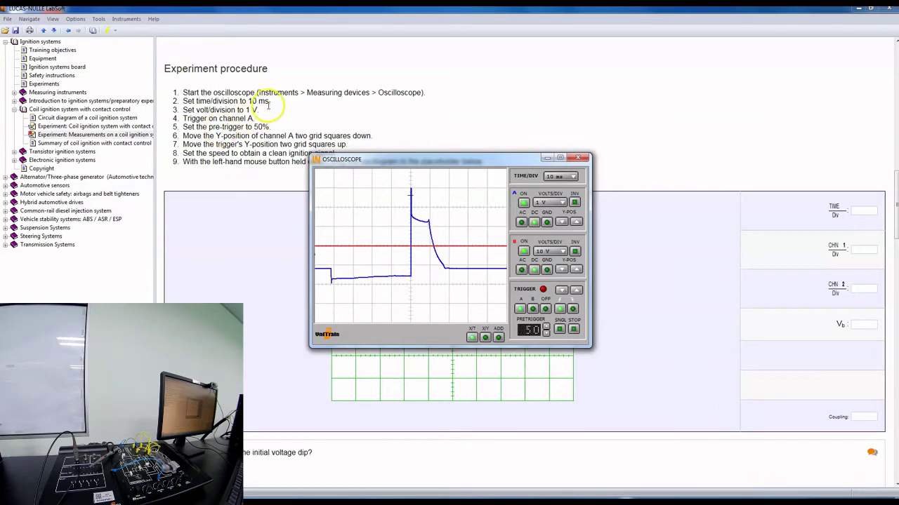
{"action": "left_click", "coordinate": [564, 177]}
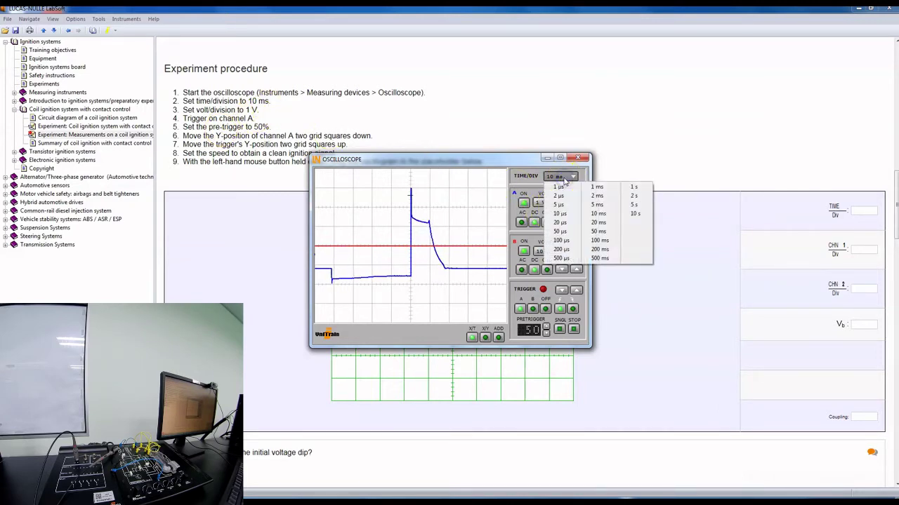
{"action": "left_click", "coordinate": [612, 225]}
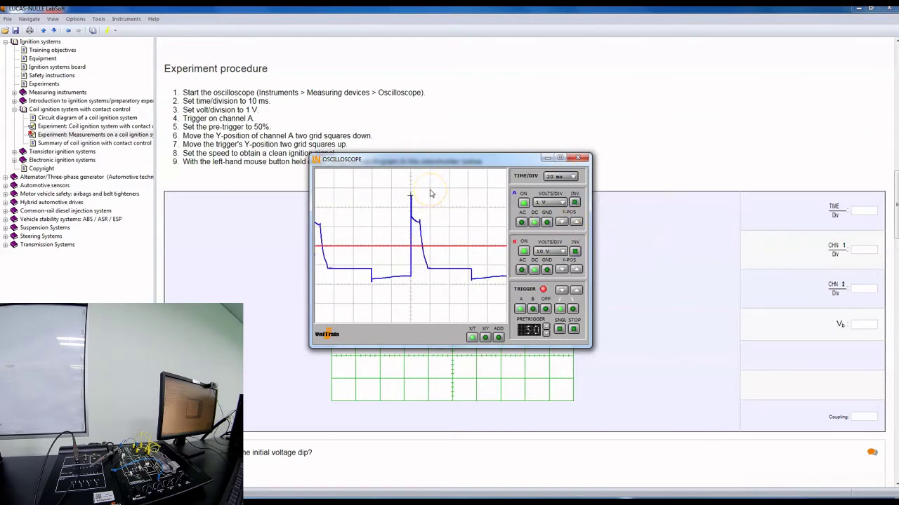
{"action": "left_click", "coordinate": [573, 329]}
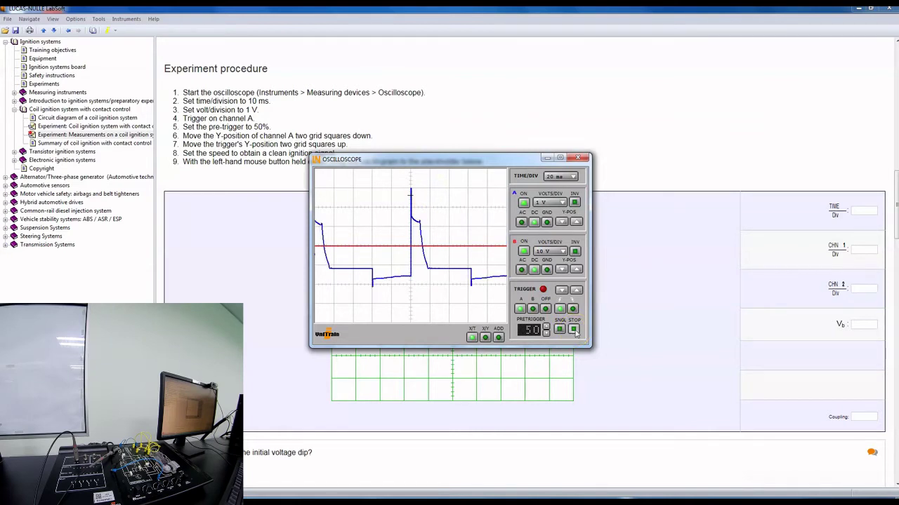
Enlarge the frozen oscilloscope trace to full screen to examine the ignition voltage curve, and restore the window size
{"action": "left_click", "coordinate": [554, 158]}
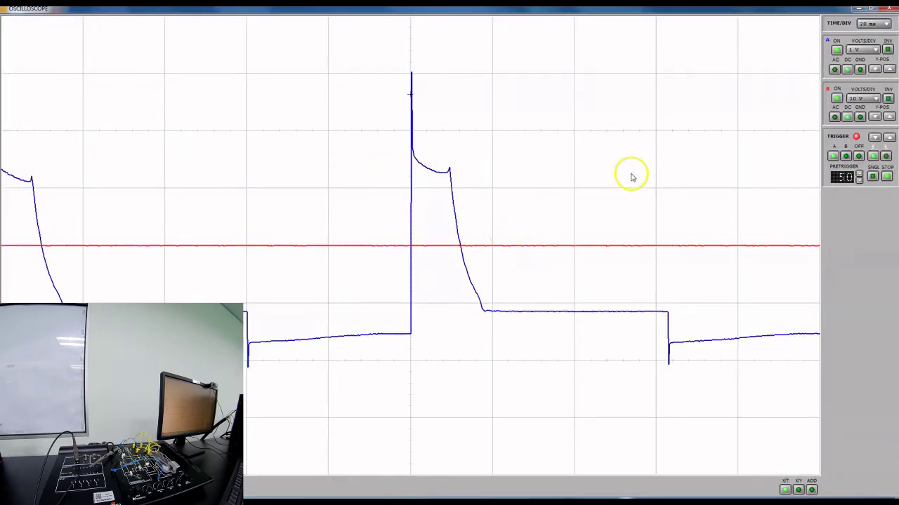
{"action": "left_click", "coordinate": [870, 8]}
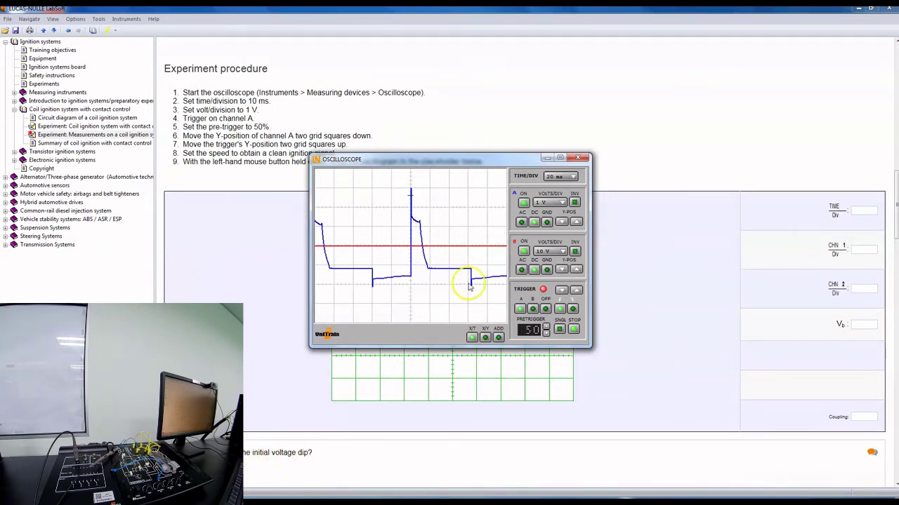
{"action": "left_click", "coordinate": [559, 157]}
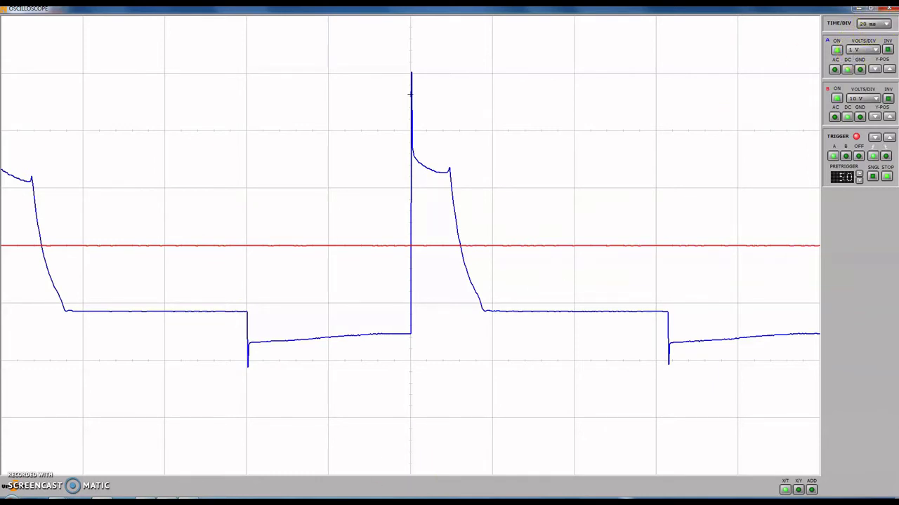
{"action": "left_click", "coordinate": [870, 8]}
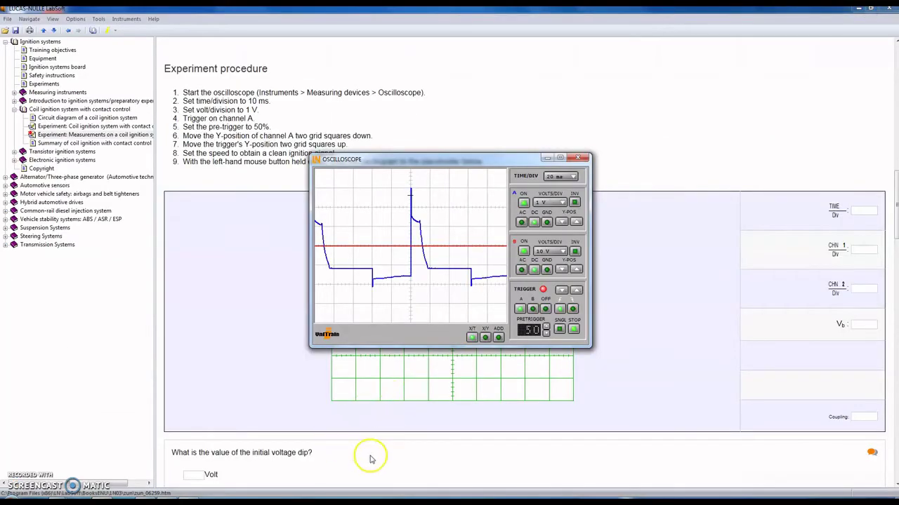
With the oscilloscope moved clear of the questions, answer 1 volt for the initial voltage dip and check the answers
{"action": "scroll", "coordinate": [370, 456], "scroll_direction": "down", "scroll_amount": 2}
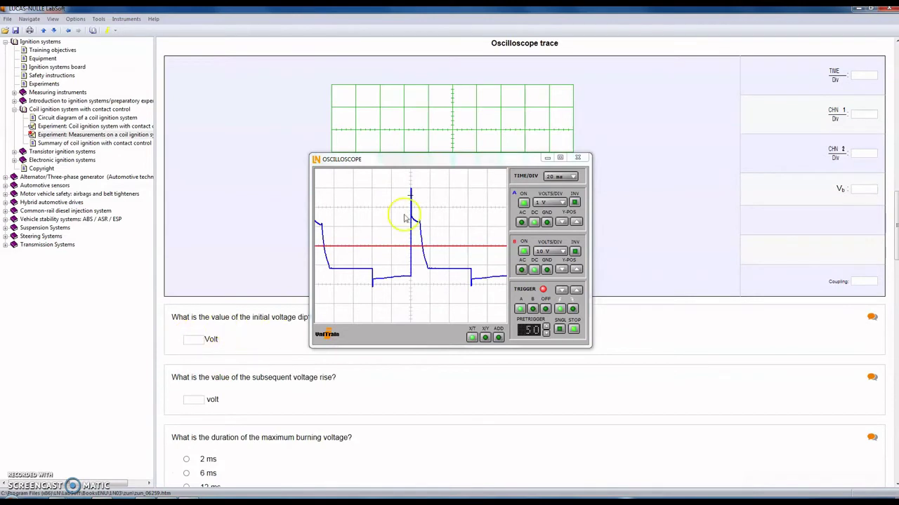
{"action": "left_click_drag", "start_coordinate": [453, 161], "coordinate": [563, 60]}
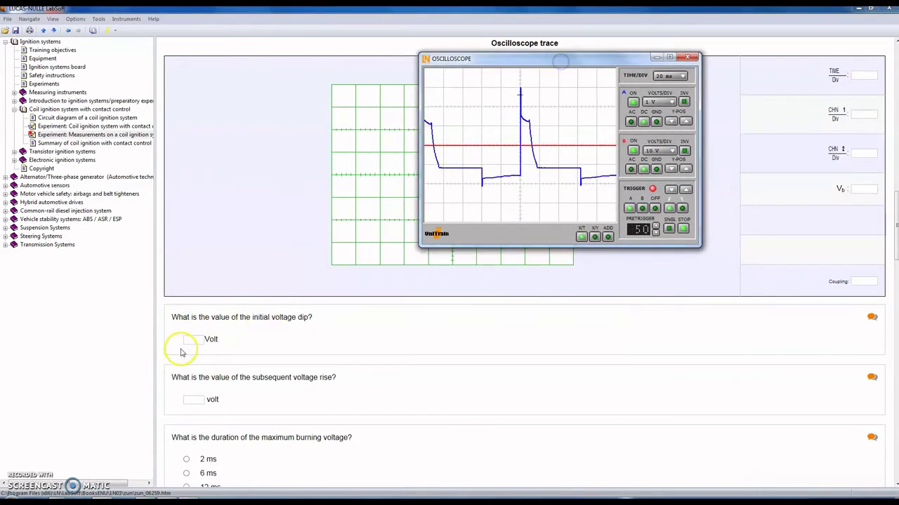
{"action": "left_click", "coordinate": [200, 340]}
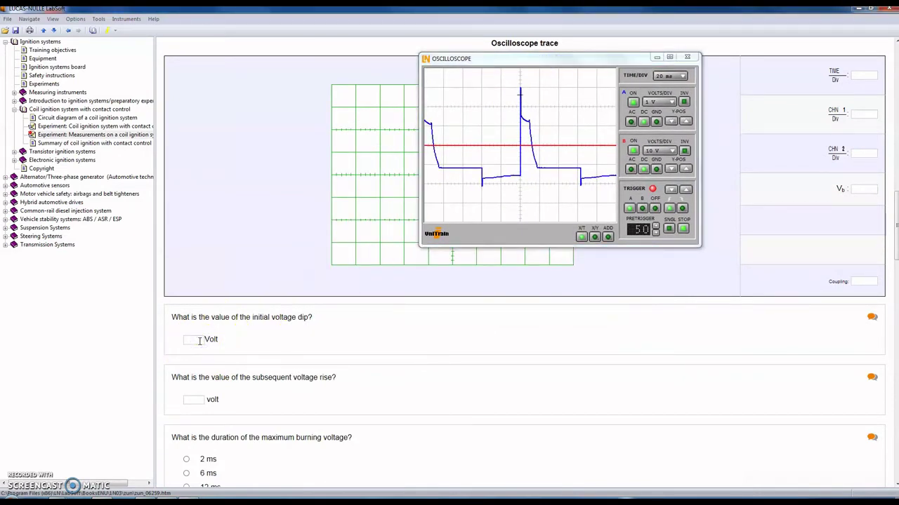
{"action": "type", "text": "1"}
{"action": "scroll", "coordinate": [895, 223], "scroll_direction": "down", "scroll_amount": 1}
{"action": "left_click_drag", "start_coordinate": [895, 223], "coordinate": [891, 248]}
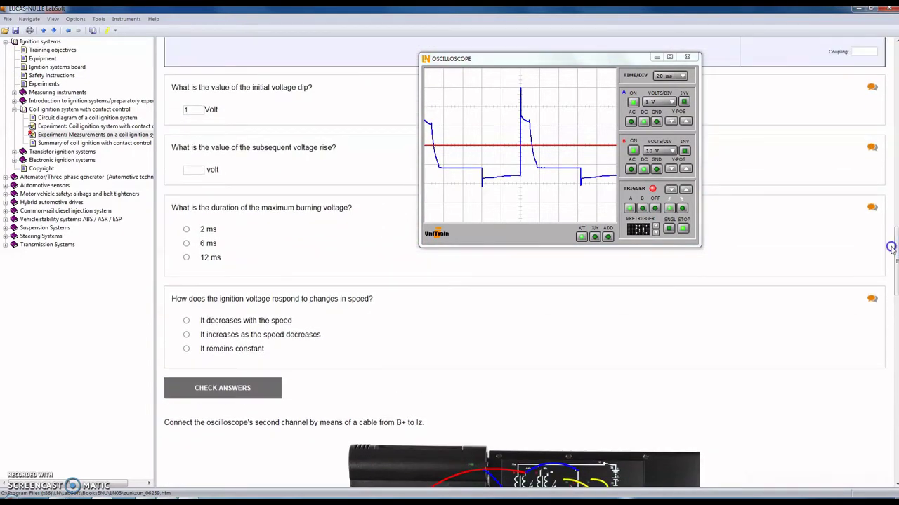
{"action": "left_click", "coordinate": [256, 388]}
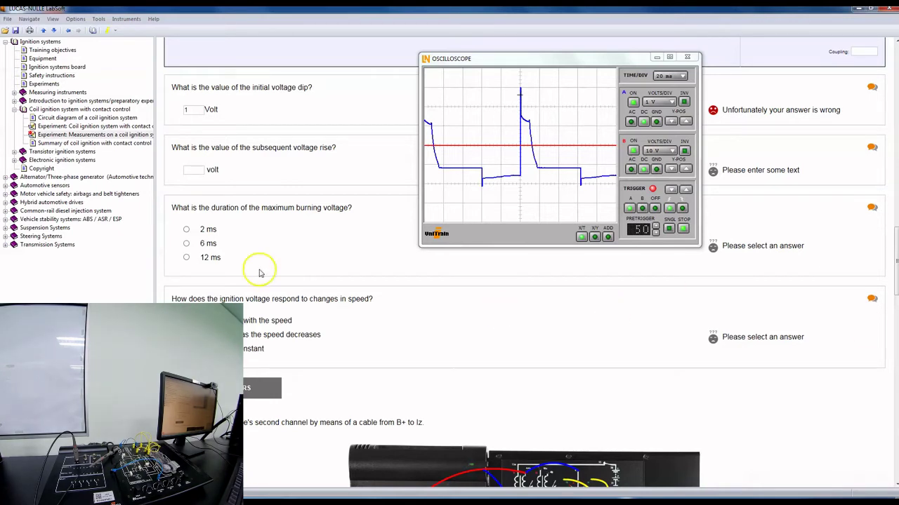
Change the initial voltage dip answer to 10 volts and check the answers again
{"action": "left_click", "coordinate": [198, 111]}
{"action": "type", "text": "0"}
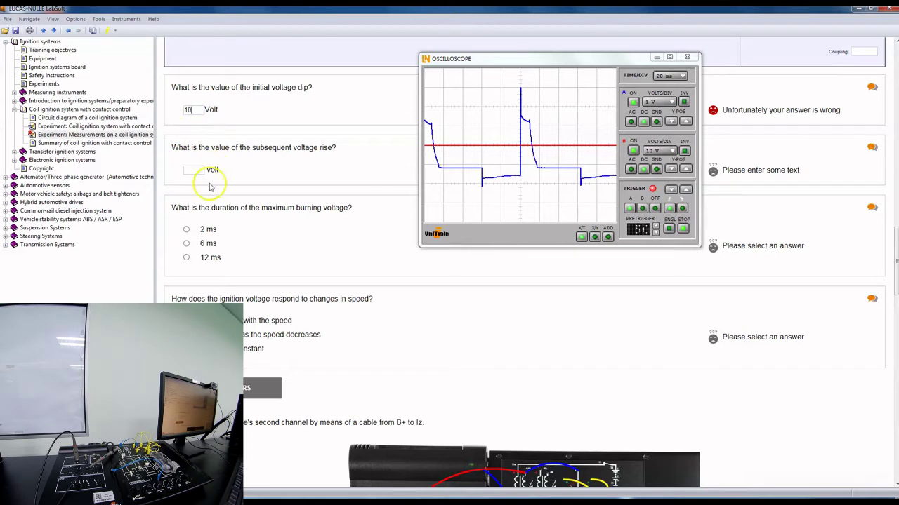
{"action": "left_click", "coordinate": [251, 385]}
{"action": "left_click", "coordinate": [748, 184]}
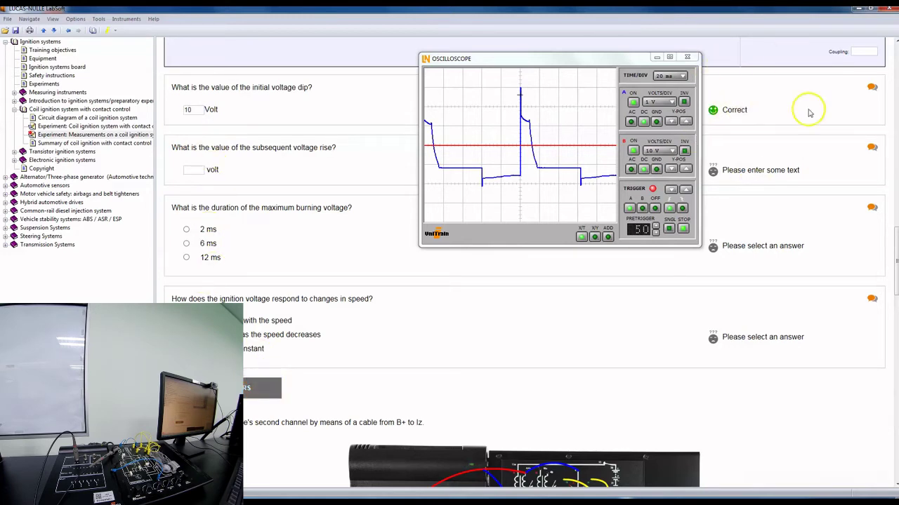
Enlarge the oscilloscope trace to full screen to examine the duration of the maximum burning voltage
{"action": "left_click", "coordinate": [670, 57]}
{"action": "left_click", "coordinate": [688, 61]}
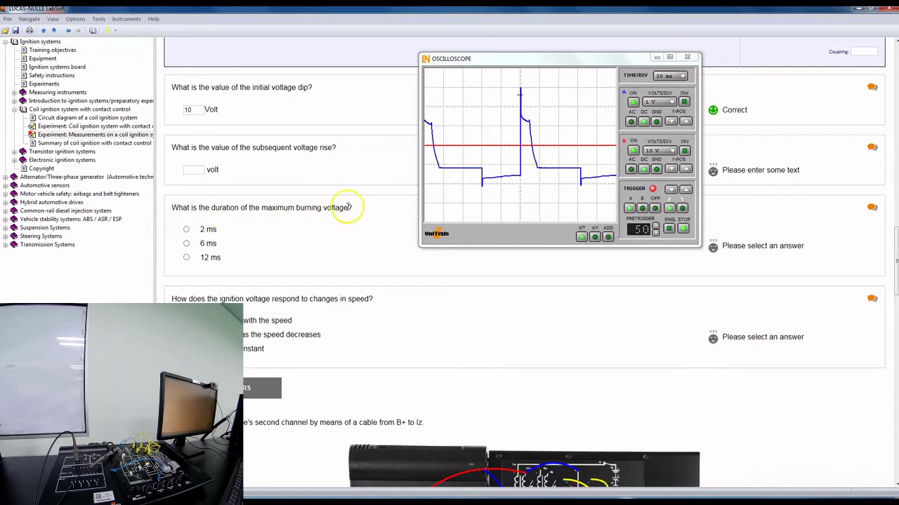
{"action": "left_click", "coordinate": [669, 57]}
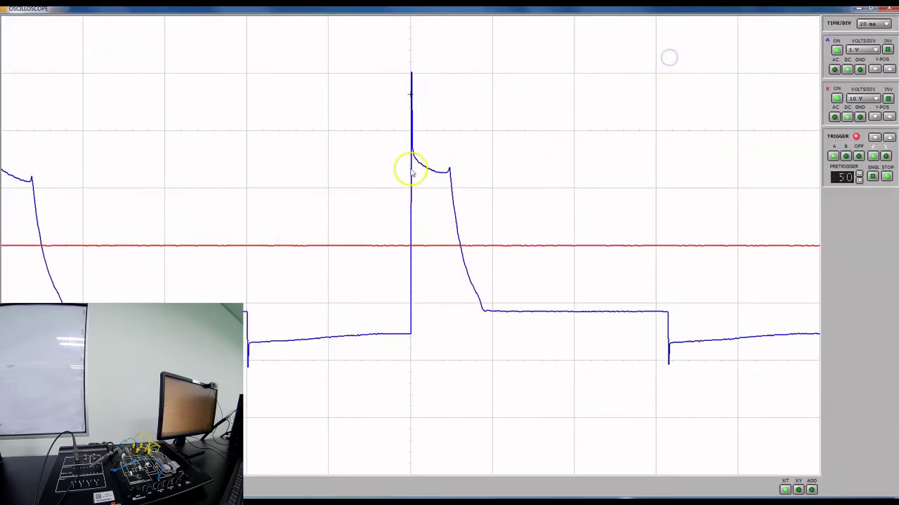